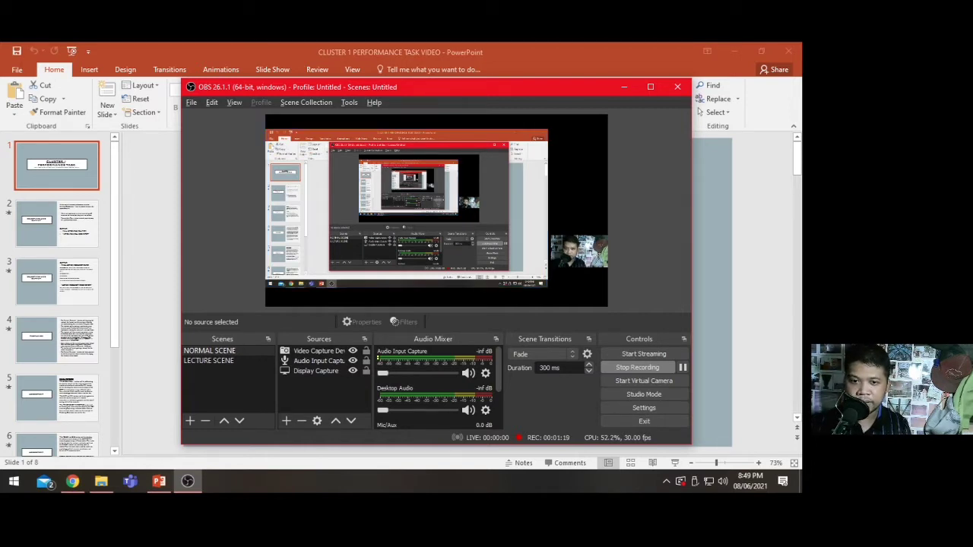
- Switch to LECTURE SCENE and add a new scene named "obs tutorial"
click(209, 362)
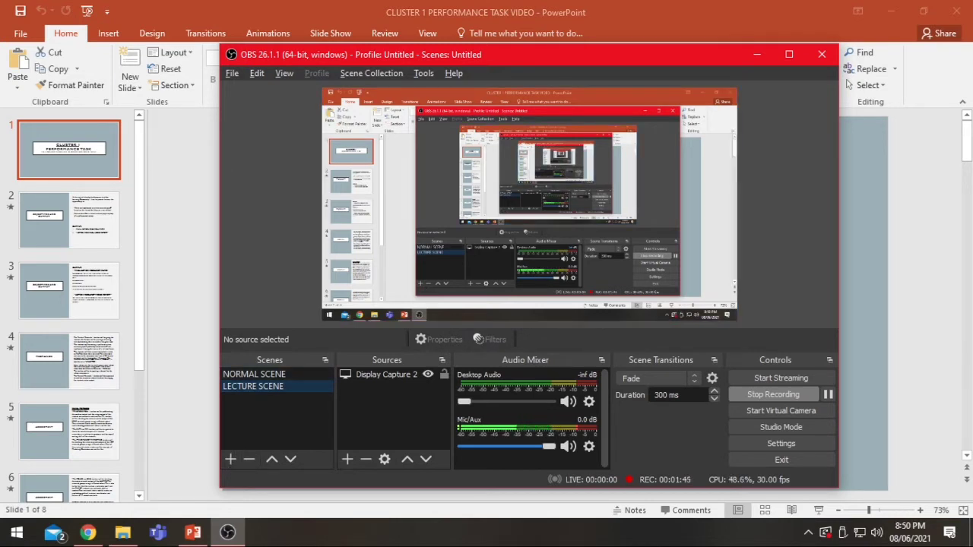
click(230, 459)
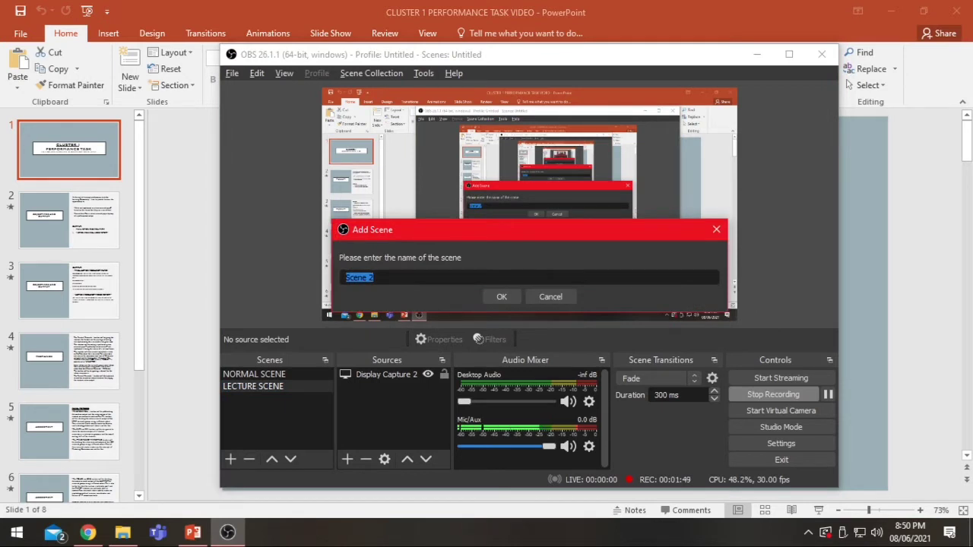
text(obs tutorial)
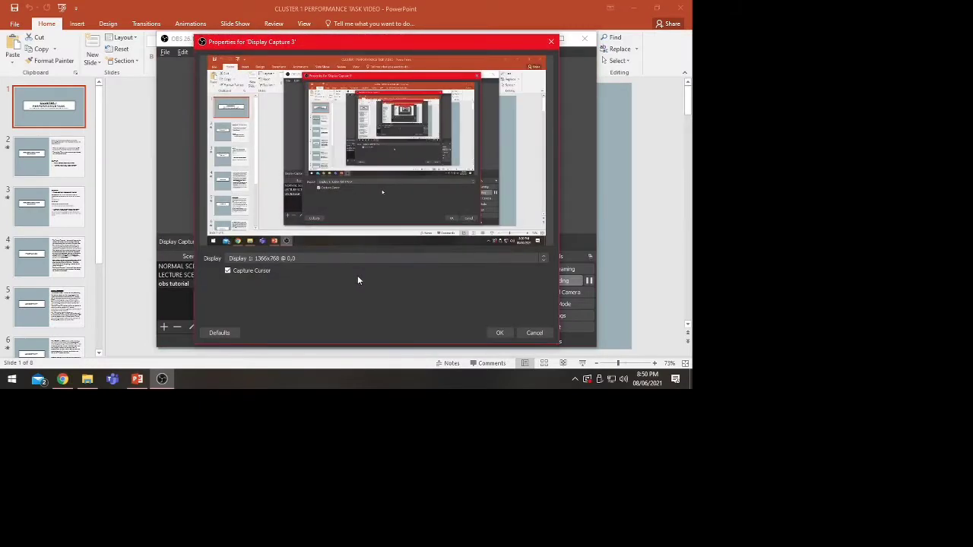
- Add a Display Capture source for Display 1 with cursor capture off and enlarge it to fill the canvas
click(256, 270)
click(500, 332)
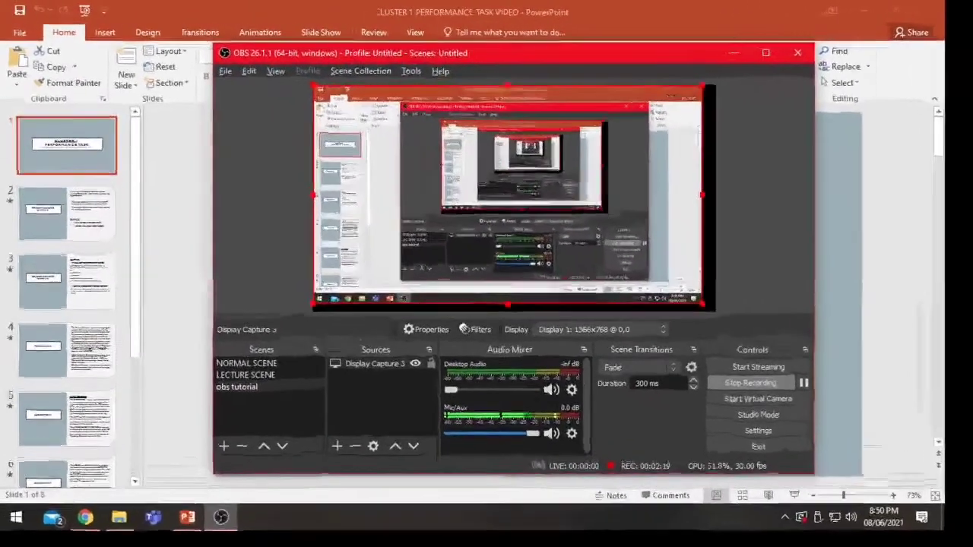
drag(703, 305, 715, 311)
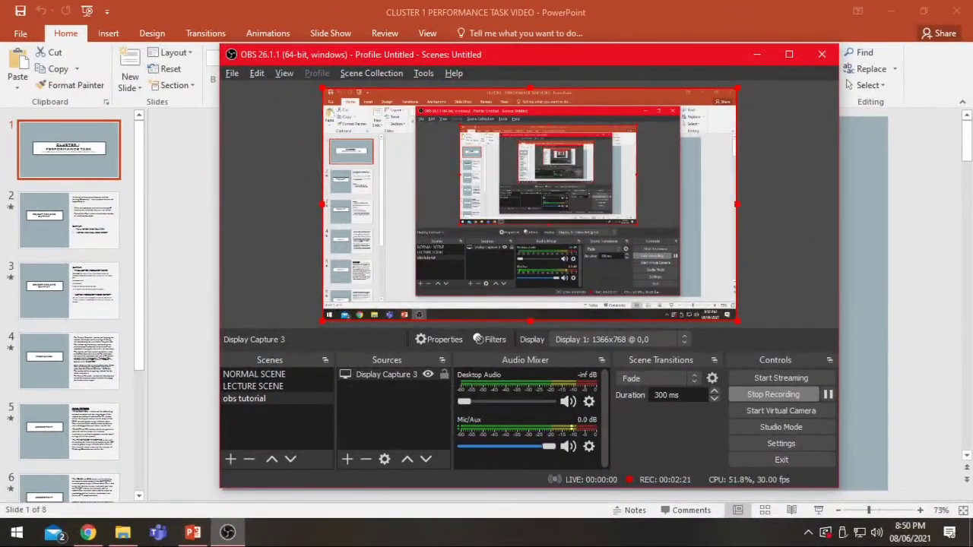
click(748, 288)
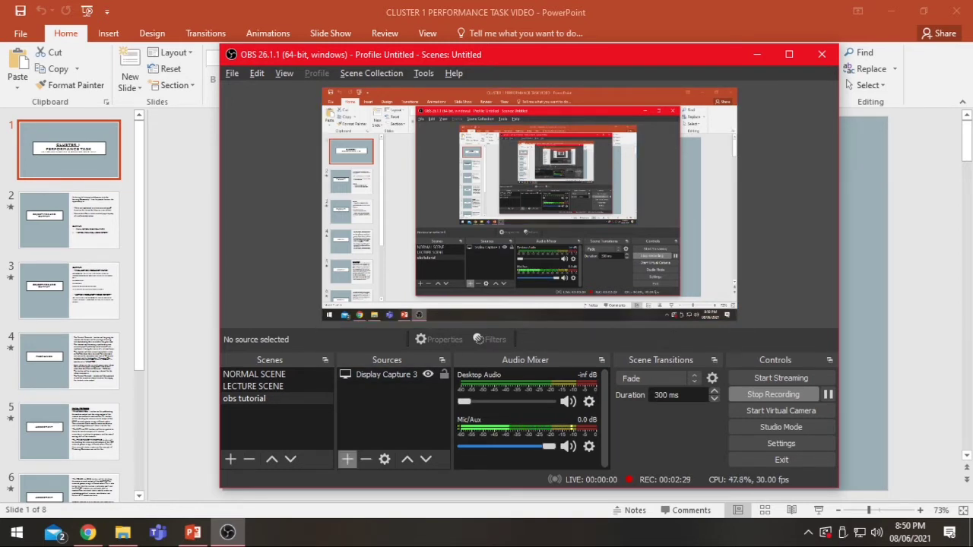
- Try to create a new Video Capture Device source using GENERAL WEBCAM, then cancel its properties
click(347, 459)
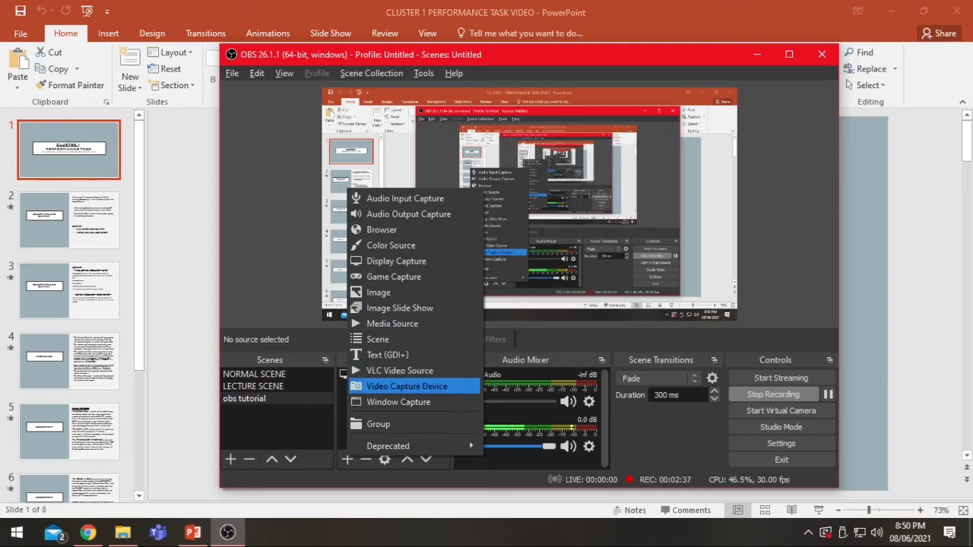
click(407, 386)
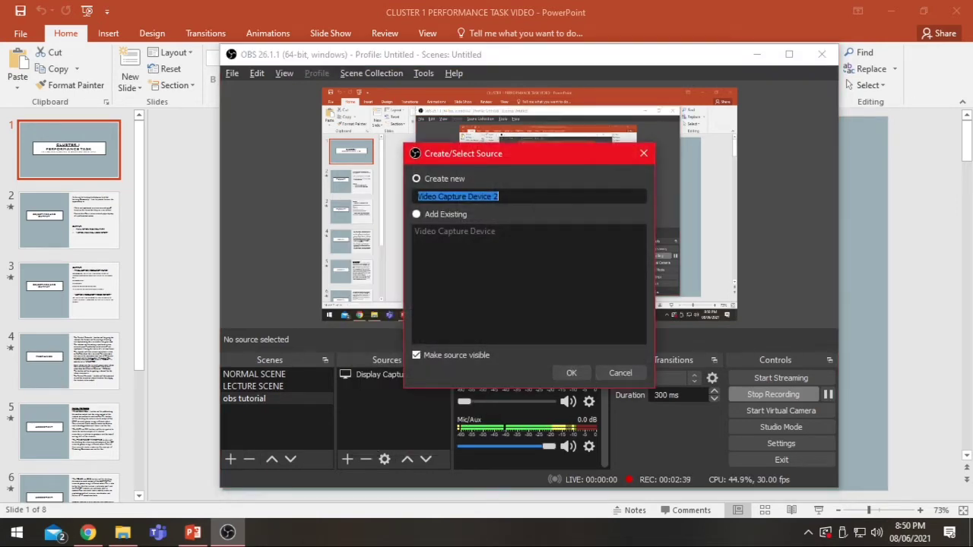
click(571, 372)
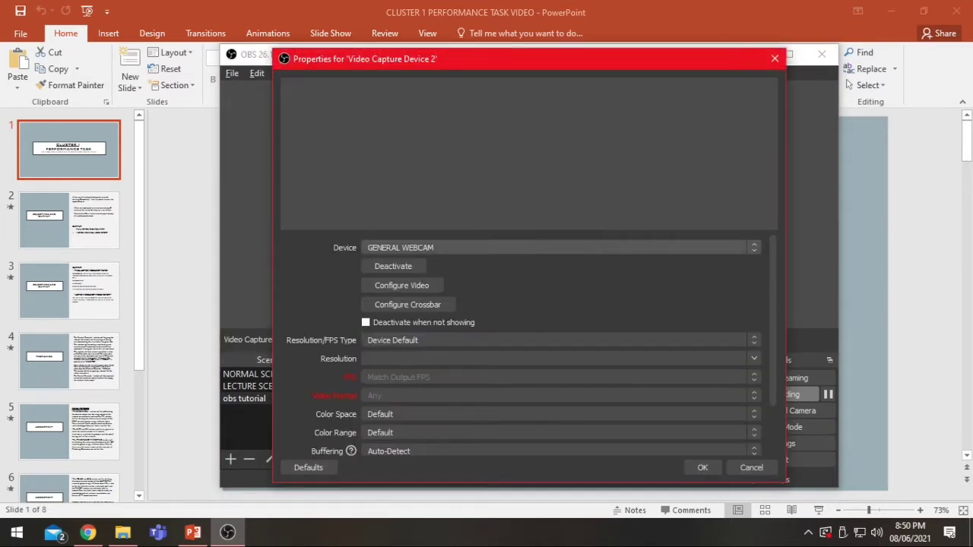
click(561, 248)
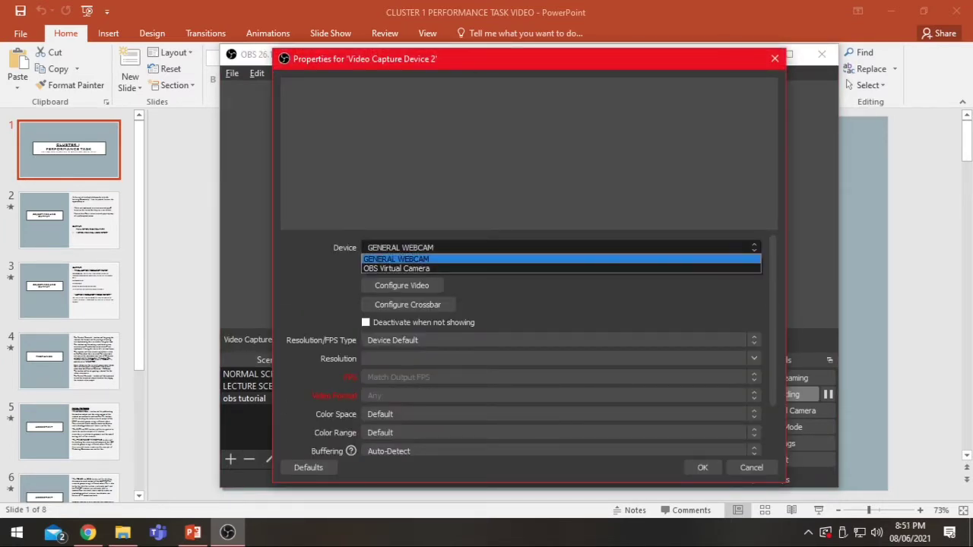
click(396, 268)
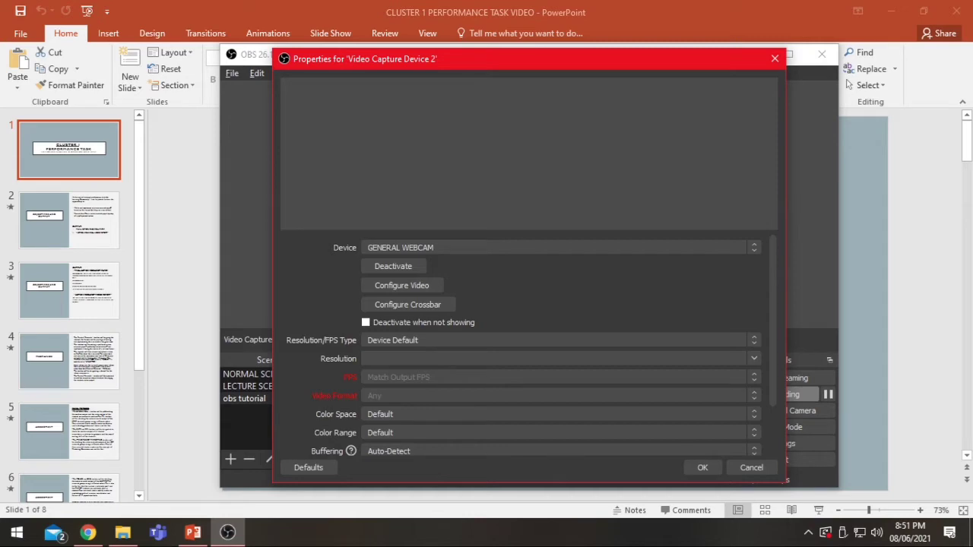
click(751, 467)
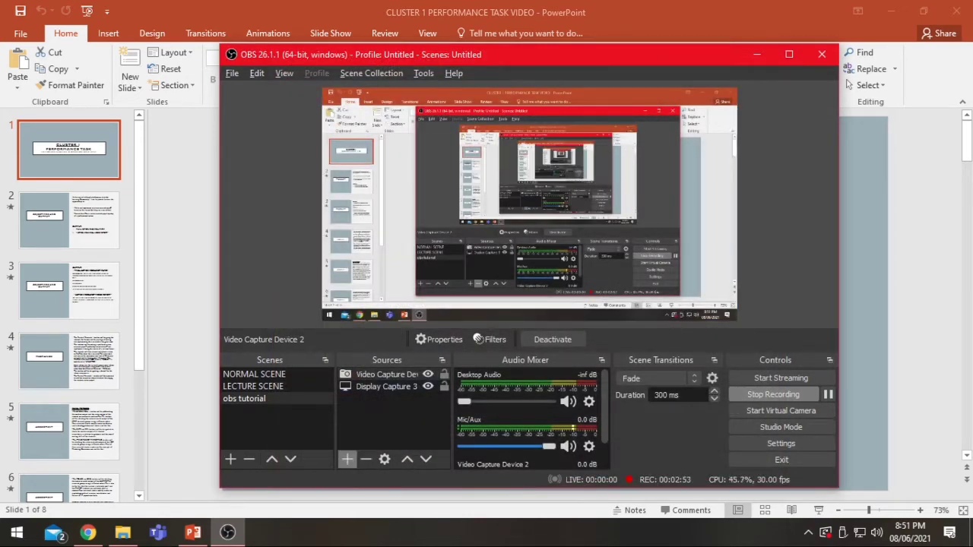
- Remove the Display Capture 3 source from the obs tutorial scene
click(386, 387)
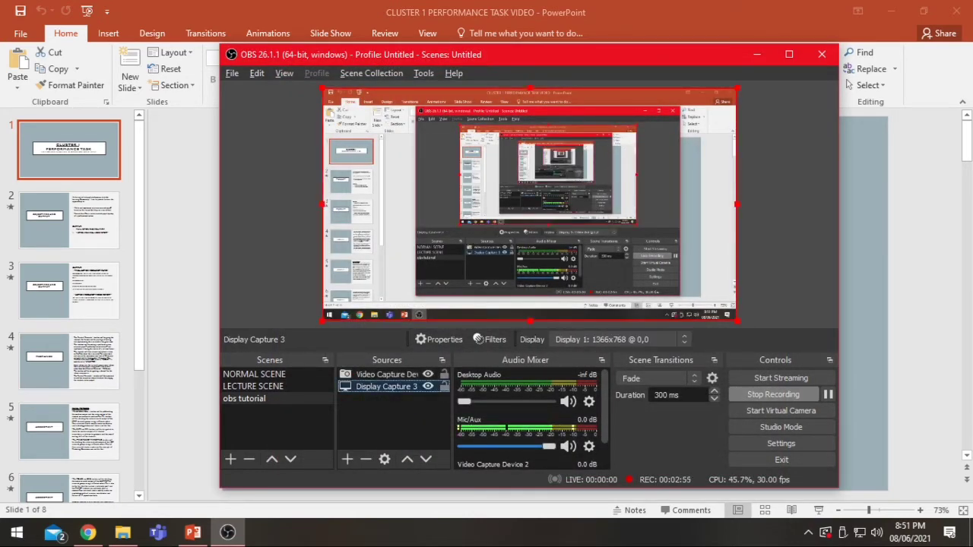
right_click(373, 387)
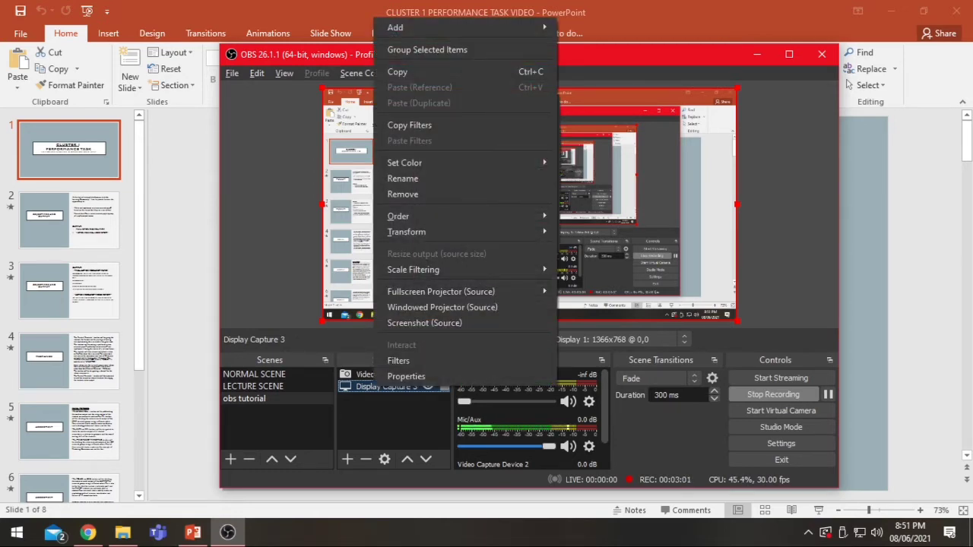
click(403, 195)
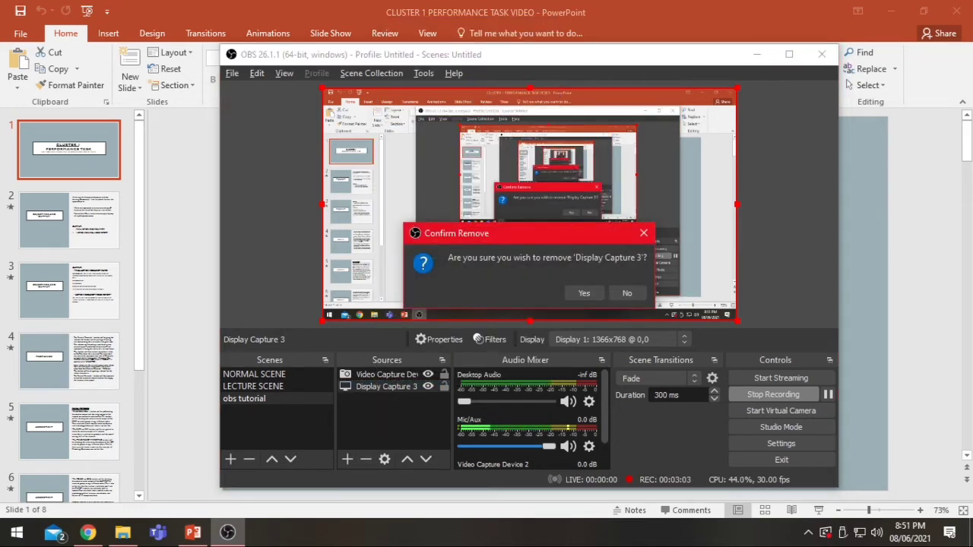
click(584, 293)
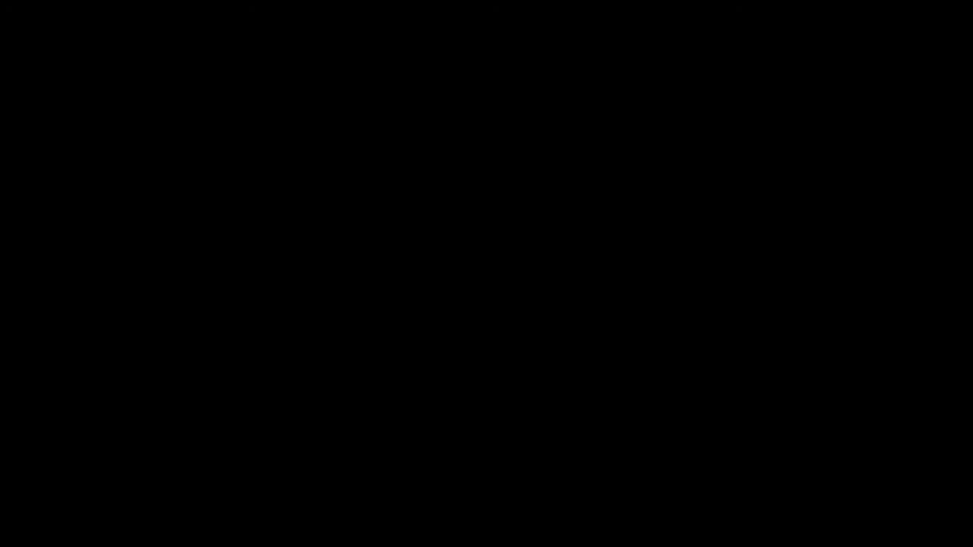
- Add a Display Capture source for Display 1 with Capture Cursor enabled and enlarge it to fill the canvas
click(406, 265)
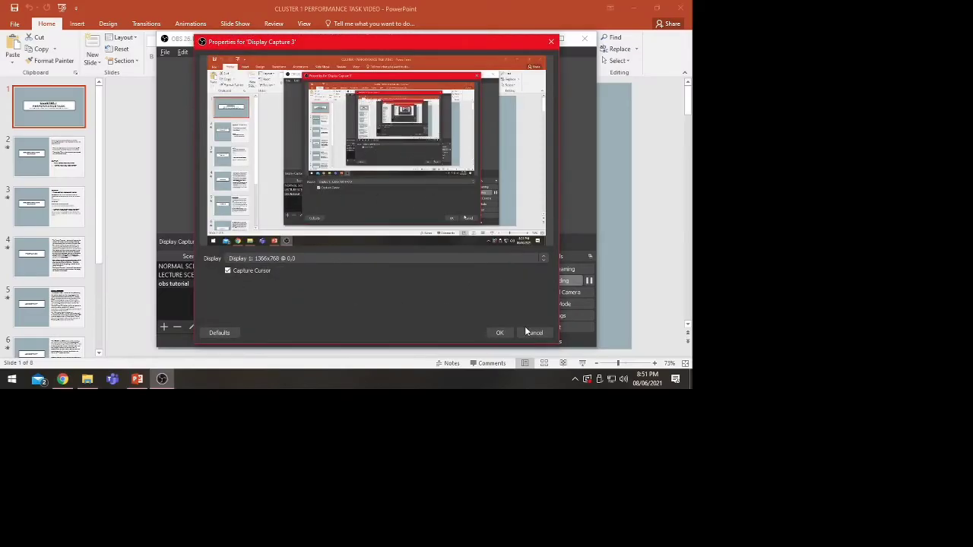
click(501, 333)
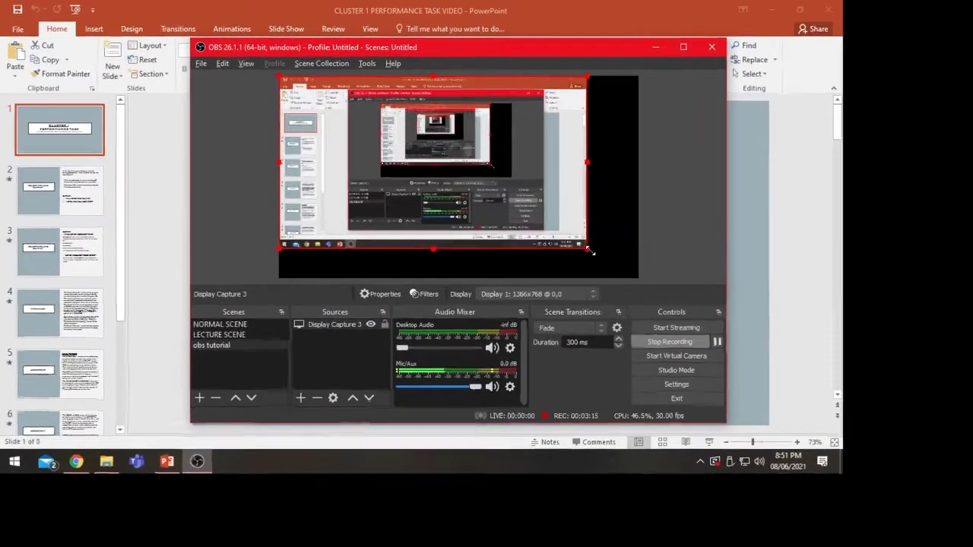
drag(590, 250, 638, 278)
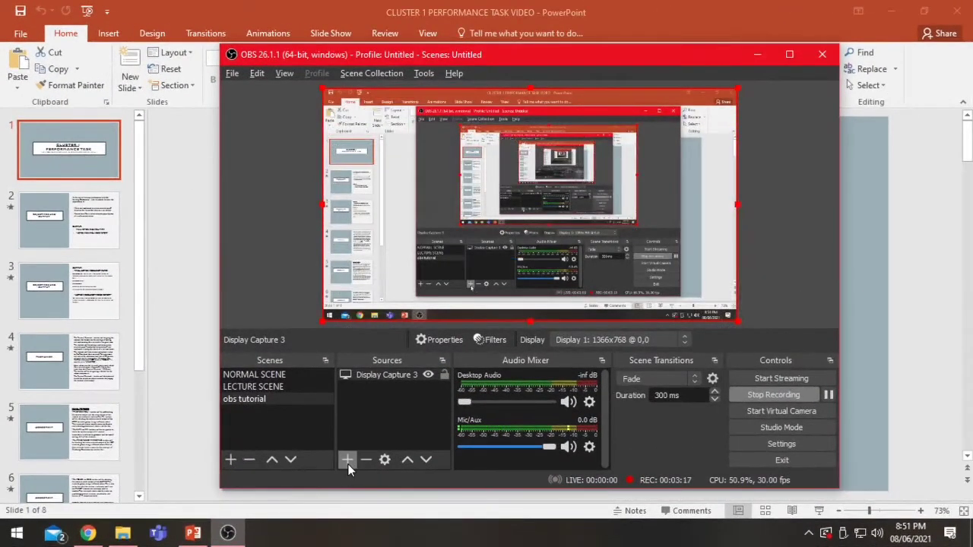
- Add the existing Video Capture Device source to the obs tutorial scene, keeping it visible
click(341, 463)
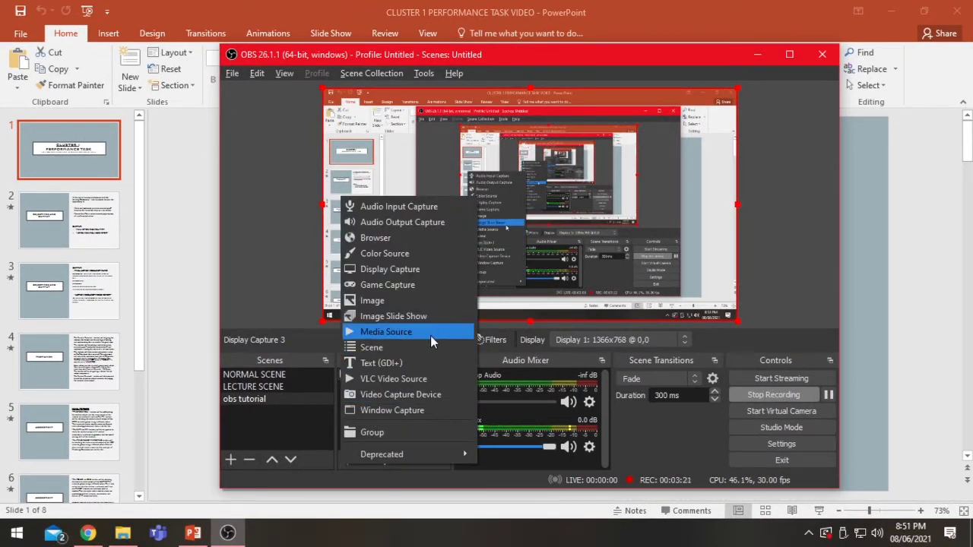
click(437, 394)
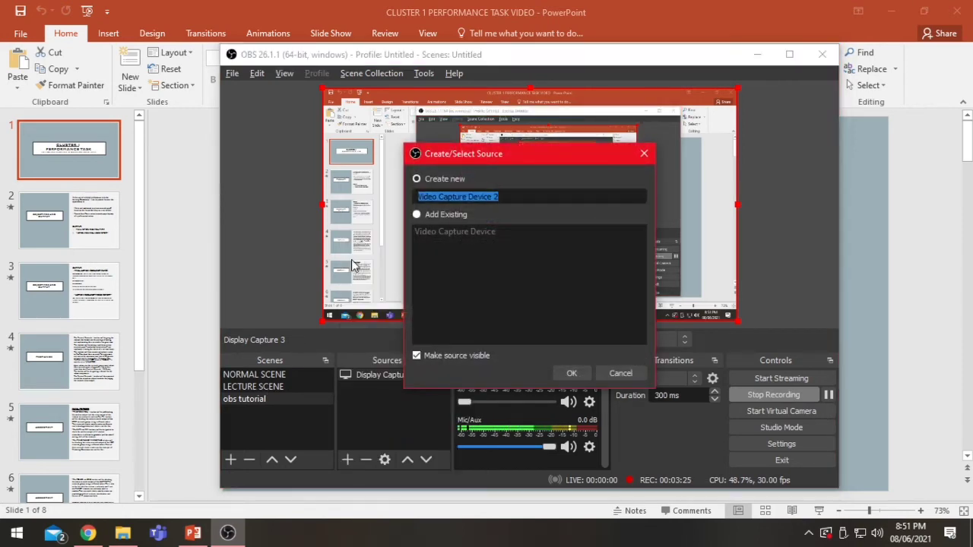
click(441, 213)
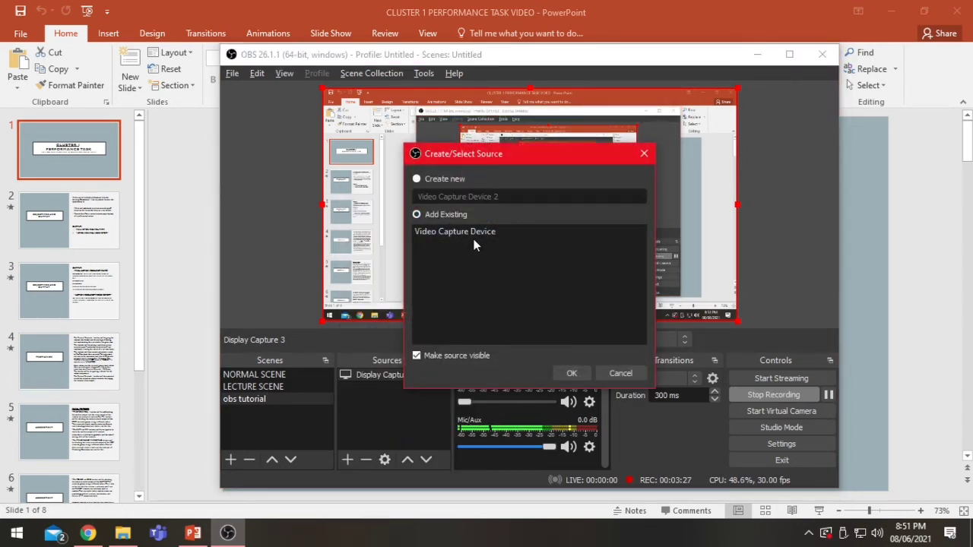
click(472, 233)
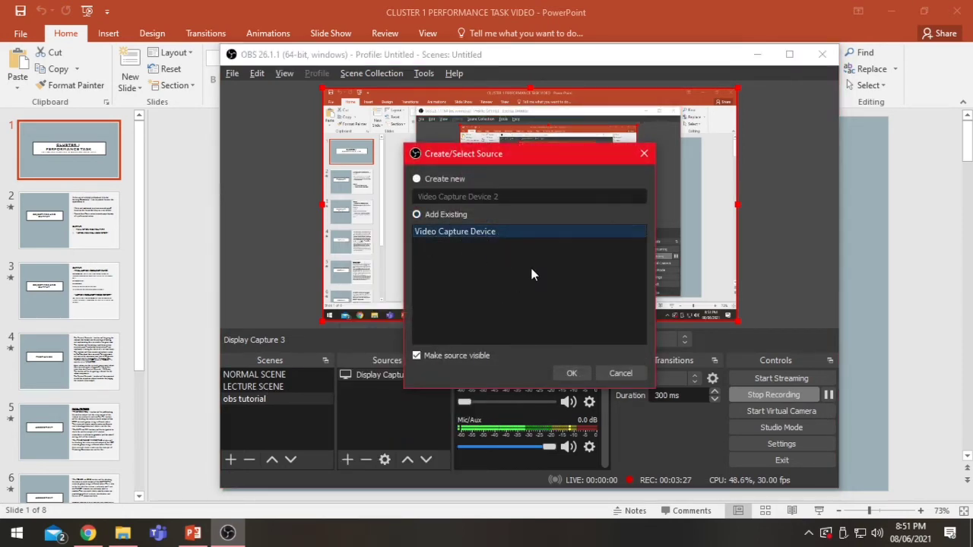
click(564, 373)
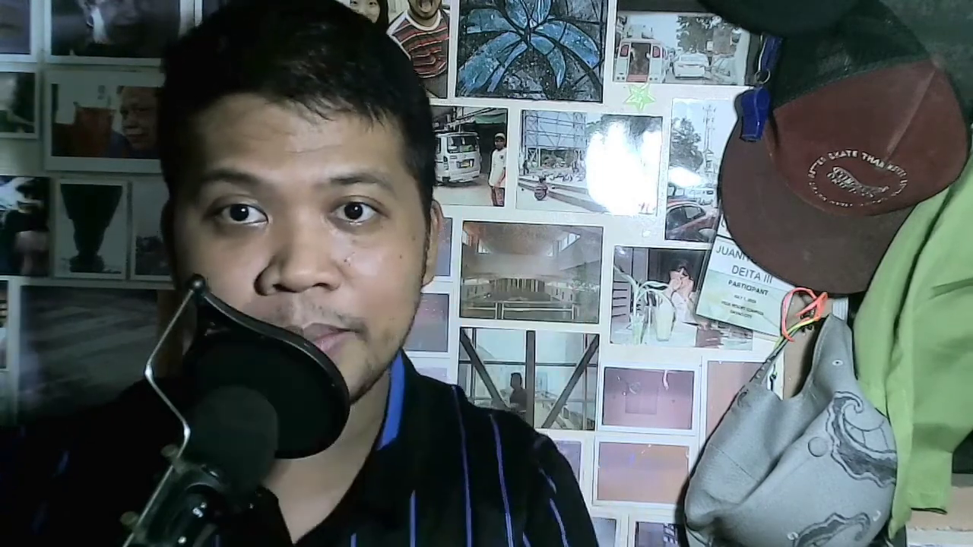
- Shrink the webcam source to a small overlay in the lower-right corner of the canvas
drag(325, 90, 689, 286)
click(666, 263)
click(660, 286)
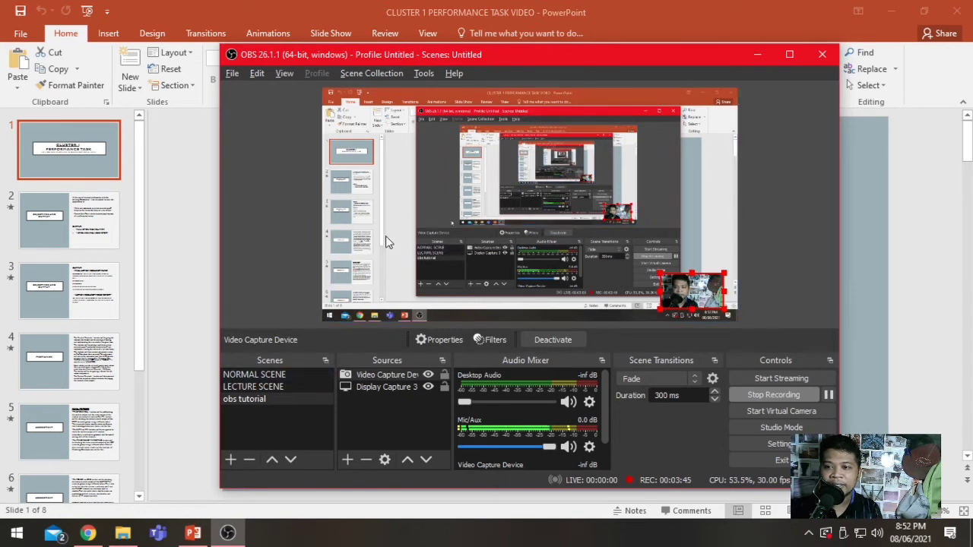
- Switch to PowerPoint, run the slide show from the first slide to check the webcam overlay, and return to OBS
click(162, 331)
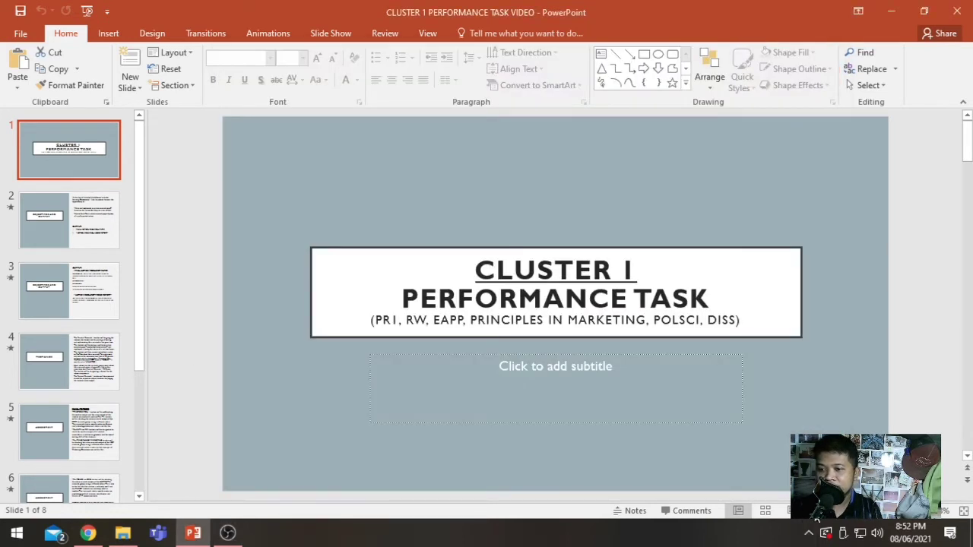
key(F5)
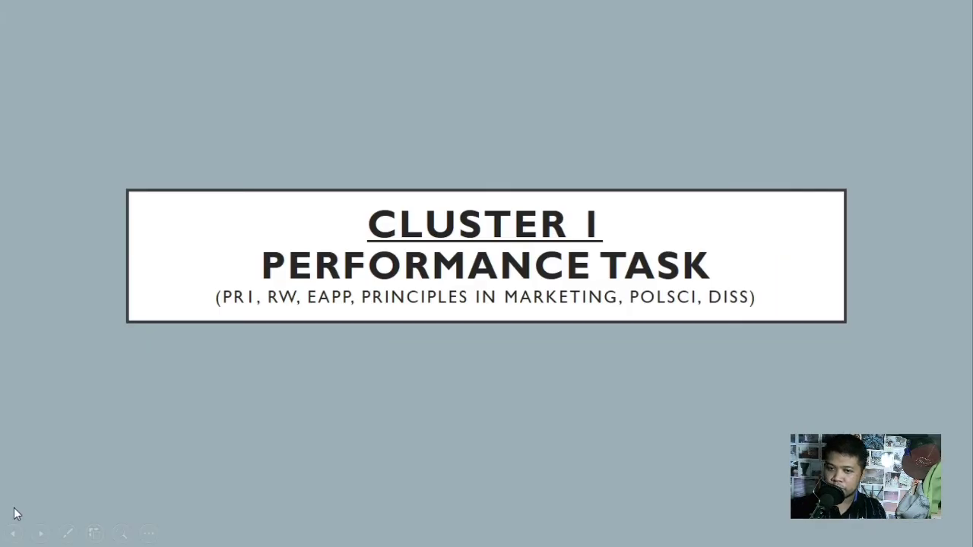
key(alt+Tab)
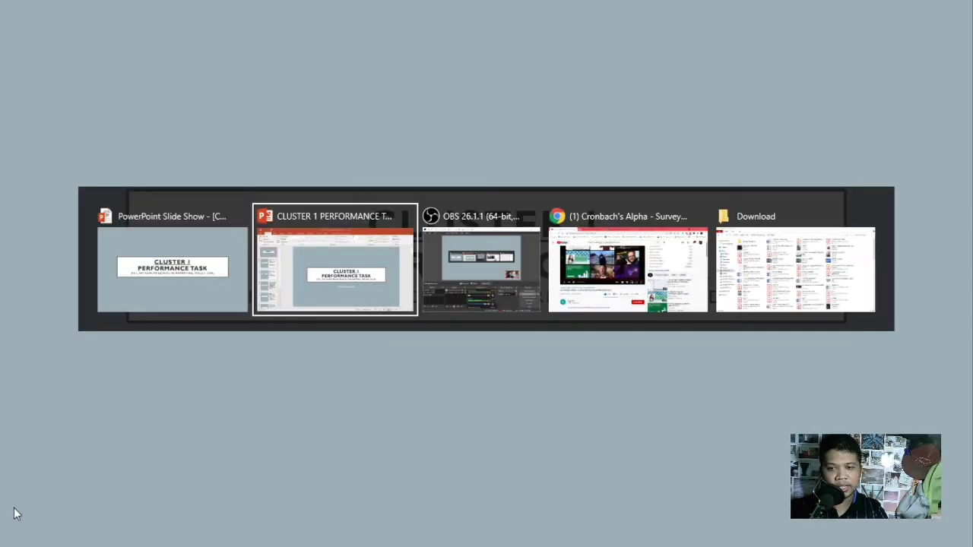
key(alt+Tab)
key(alt+Tab)
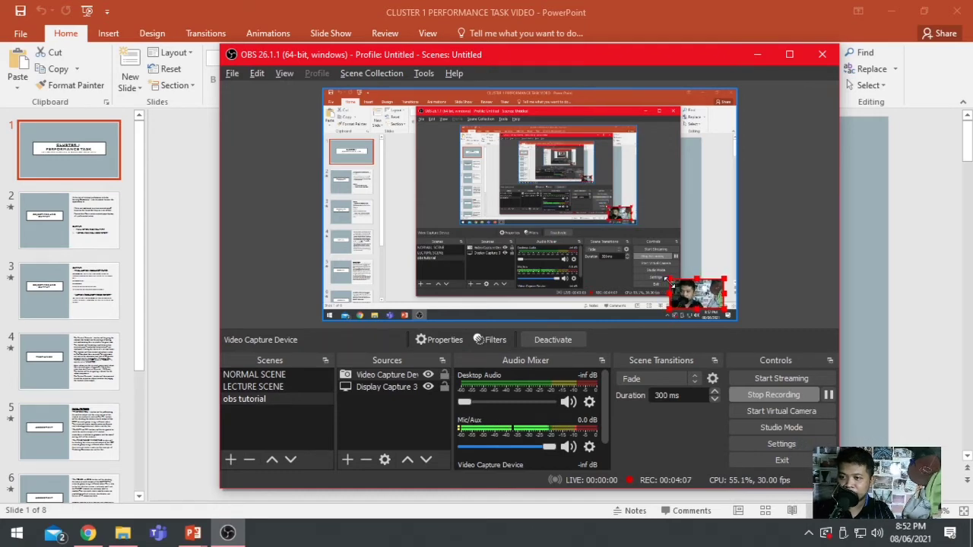
- Return to the running slide show to check the webcam overlay's size, end the show, and switch back to OBS
key(alt+Tab)
key(alt+Tab)
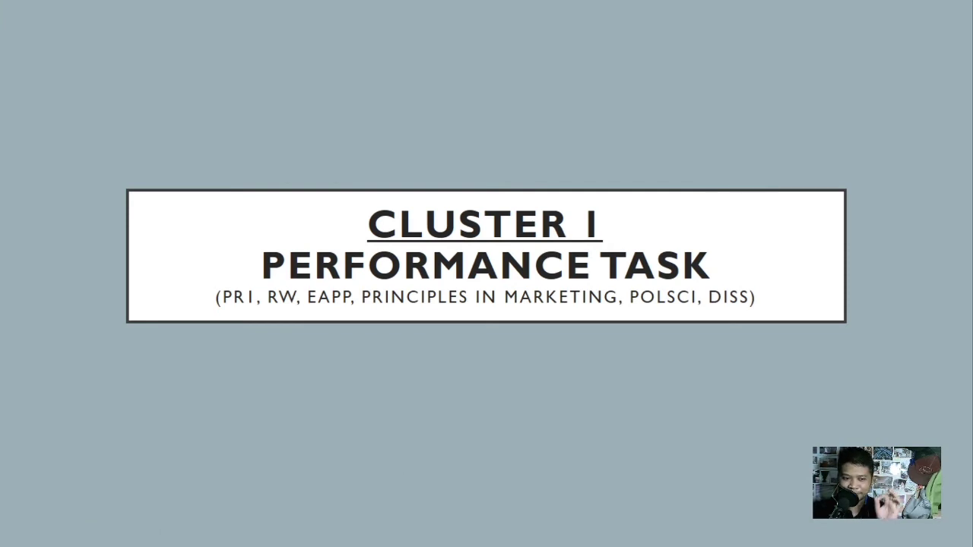
key(Escape)
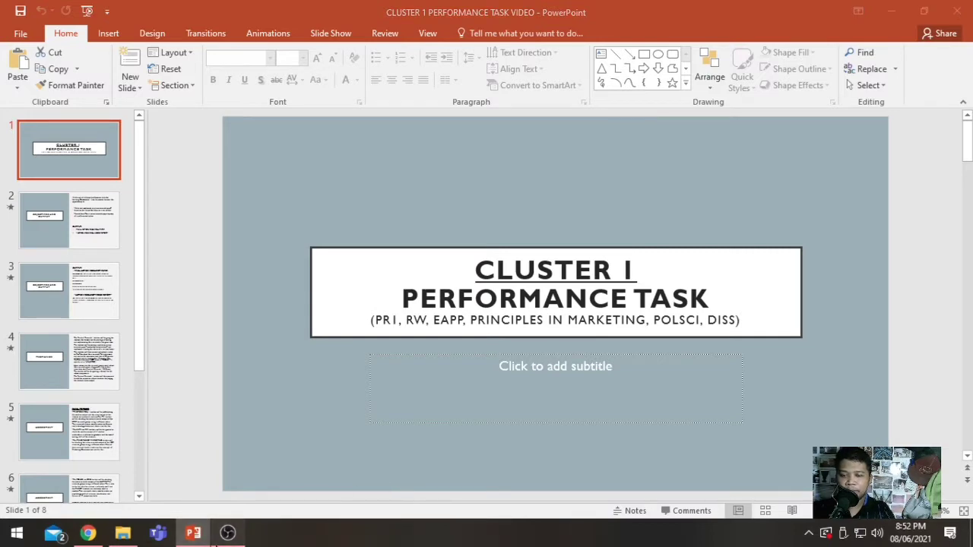
click(227, 532)
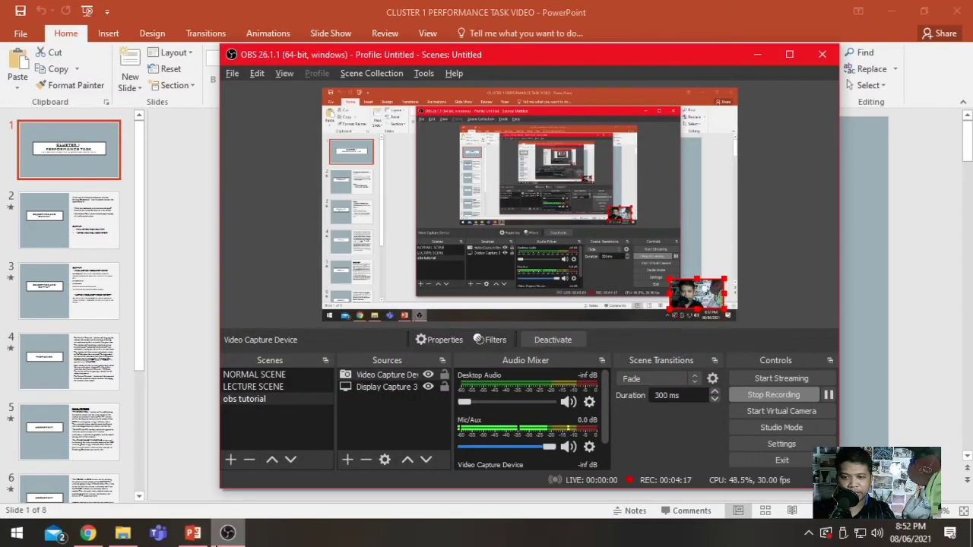
- Add the existing Audio Input Capture source to the obs tutorial scene
click(365, 424)
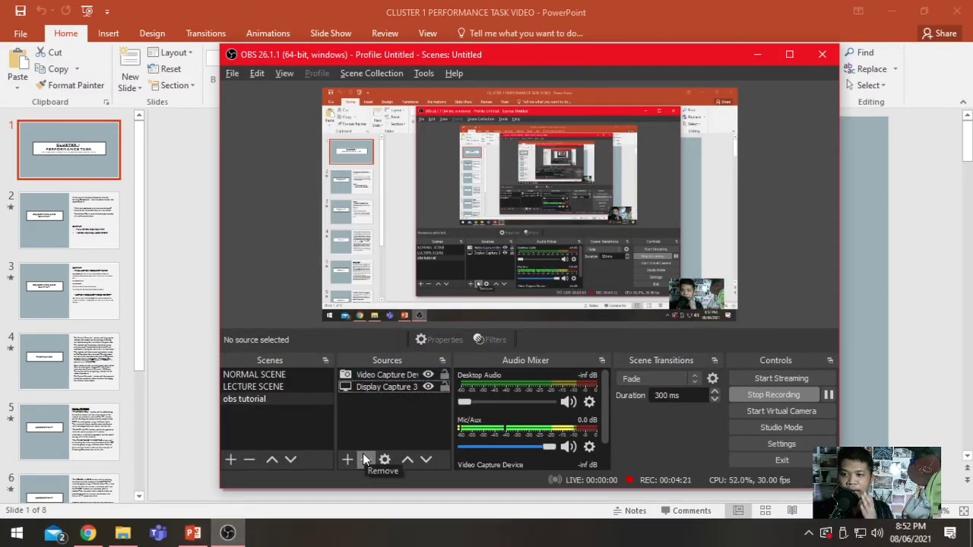
click(347, 460)
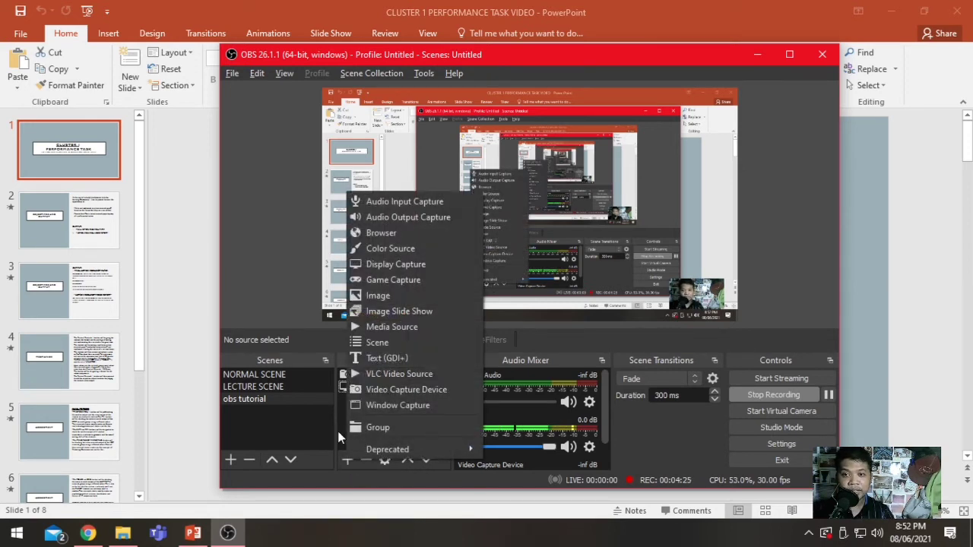
click(410, 201)
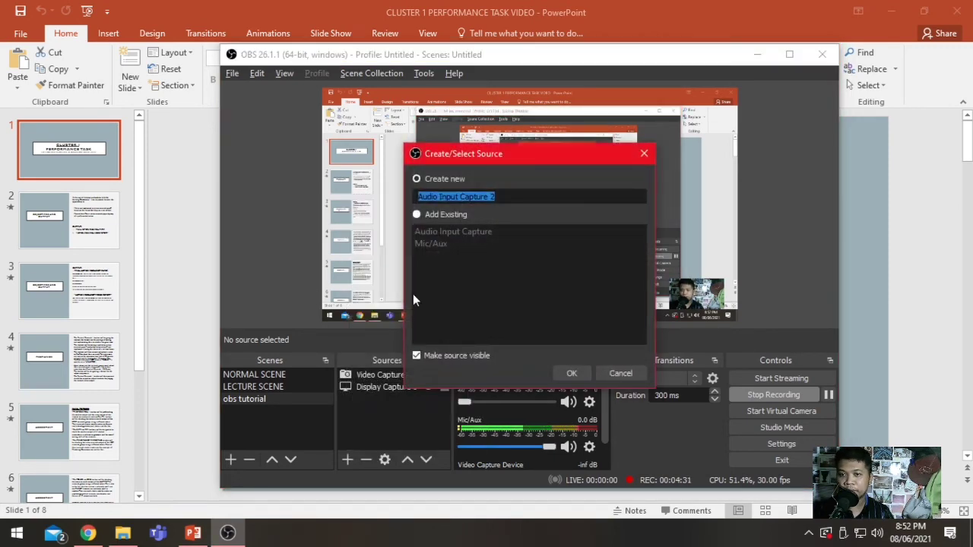
click(444, 214)
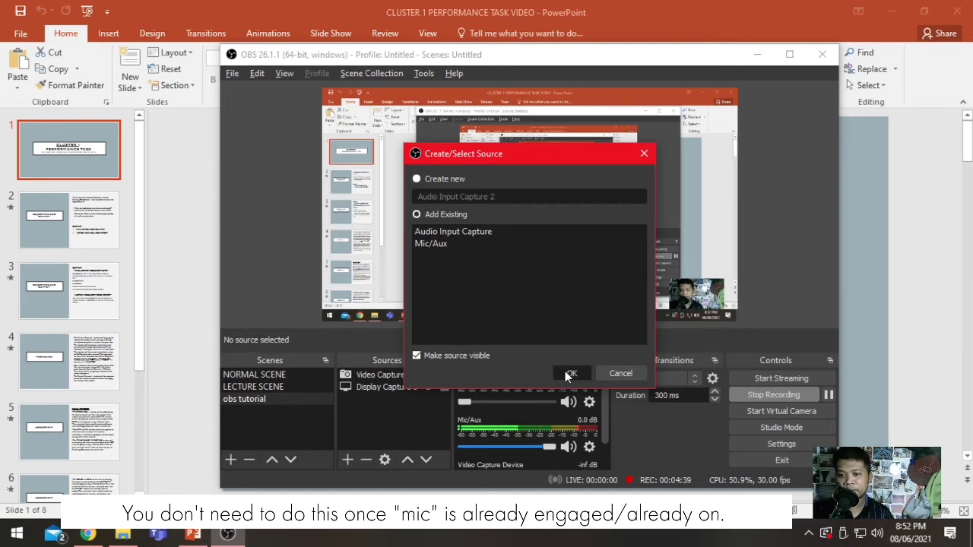
click(451, 244)
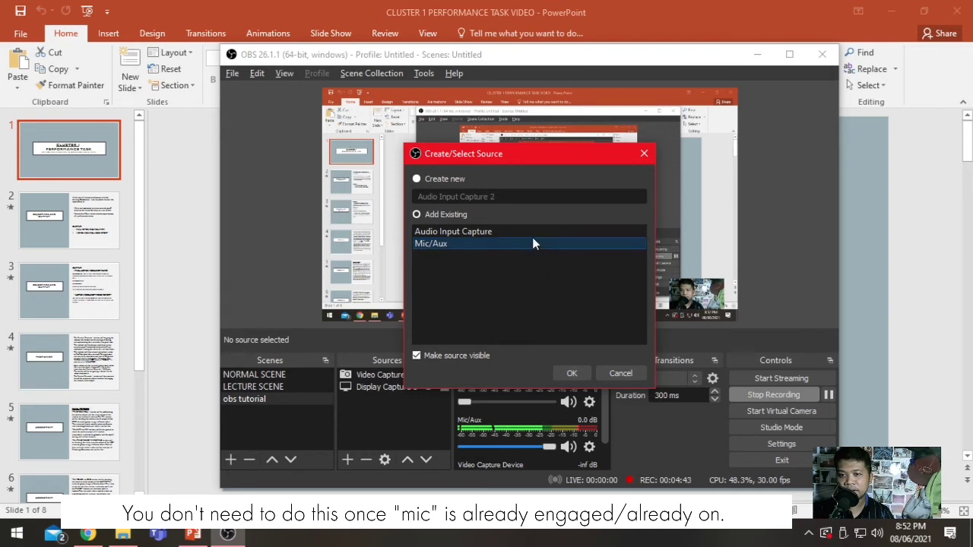
click(531, 234)
click(572, 373)
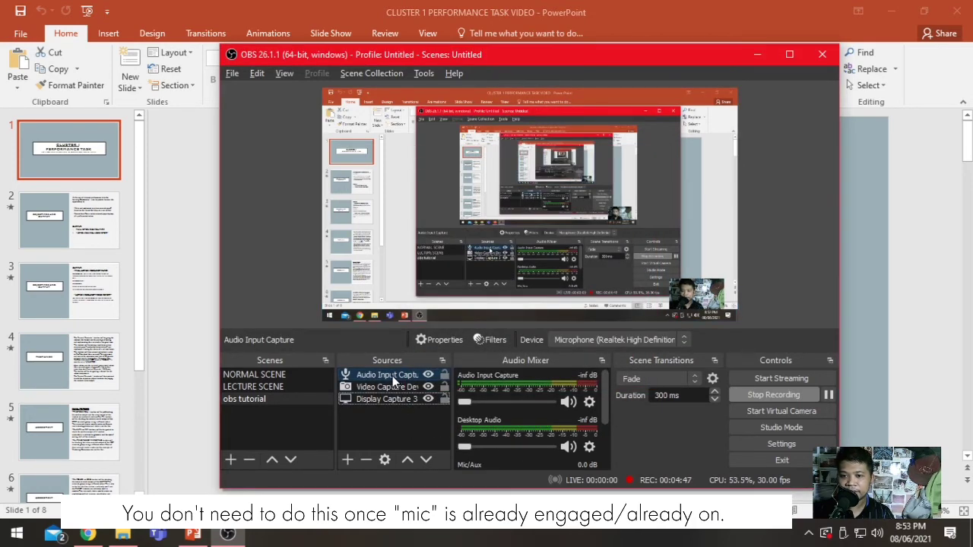
- Raise the Audio Input Capture volume in the audio mixer and settle it at about -4.4 dB
scroll(521, 395, down, 2)
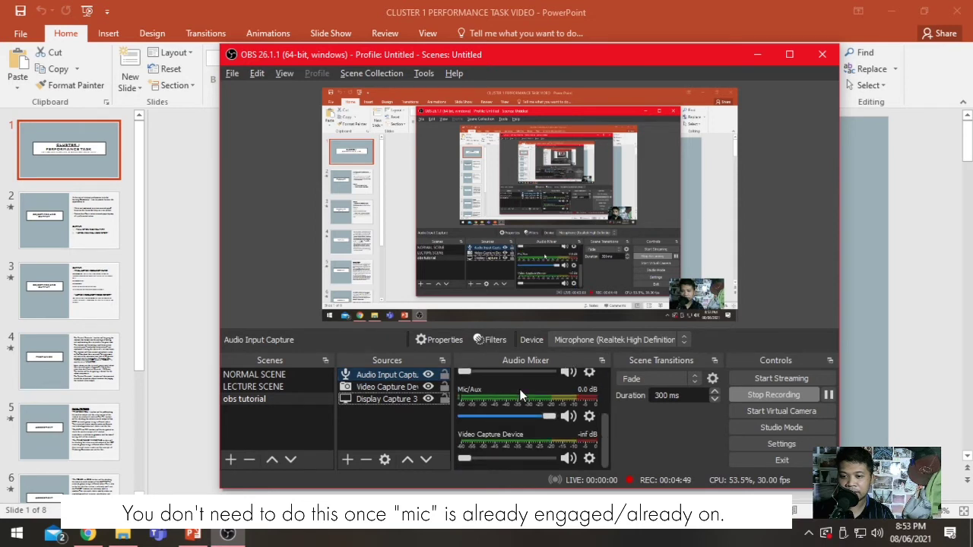
scroll(517, 397, up, 2)
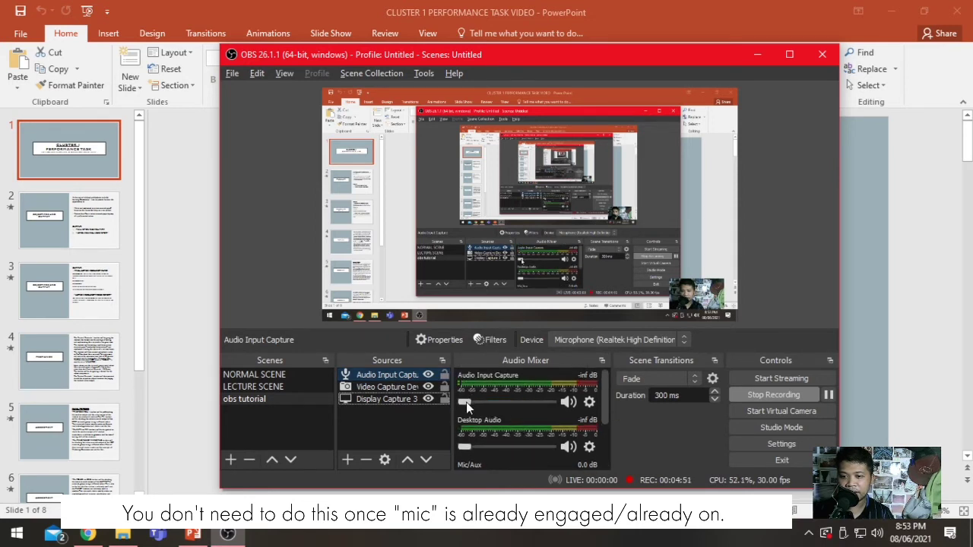
drag(466, 403, 488, 402)
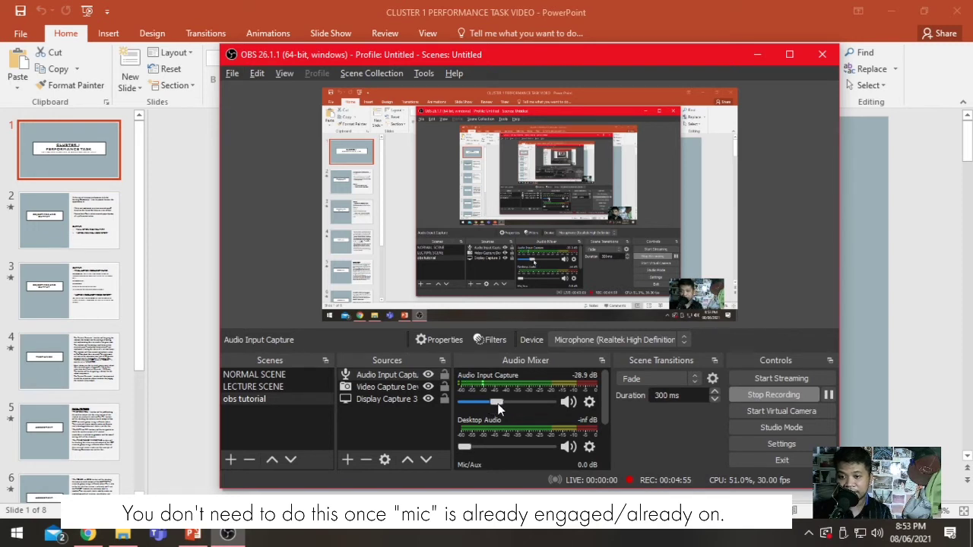
drag(489, 403, 524, 403)
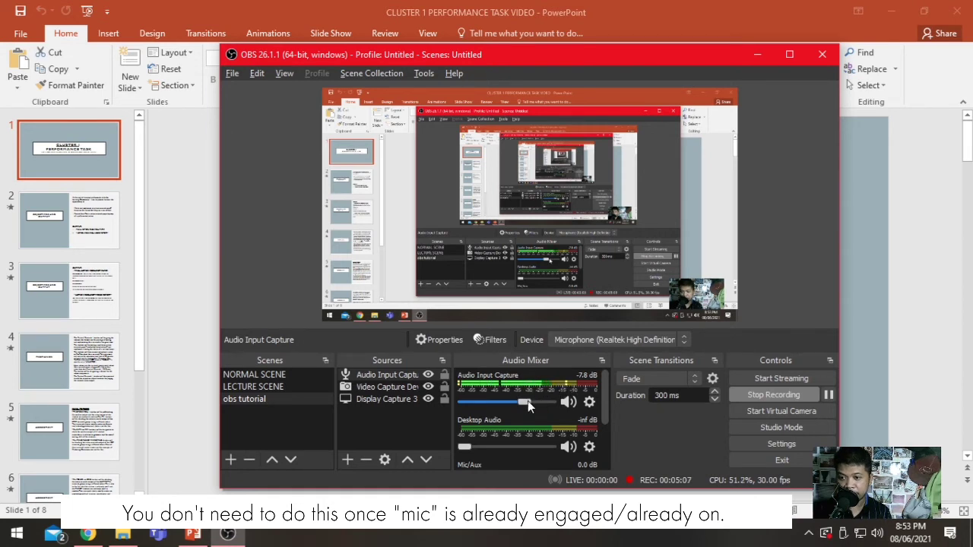
drag(527, 402, 554, 406)
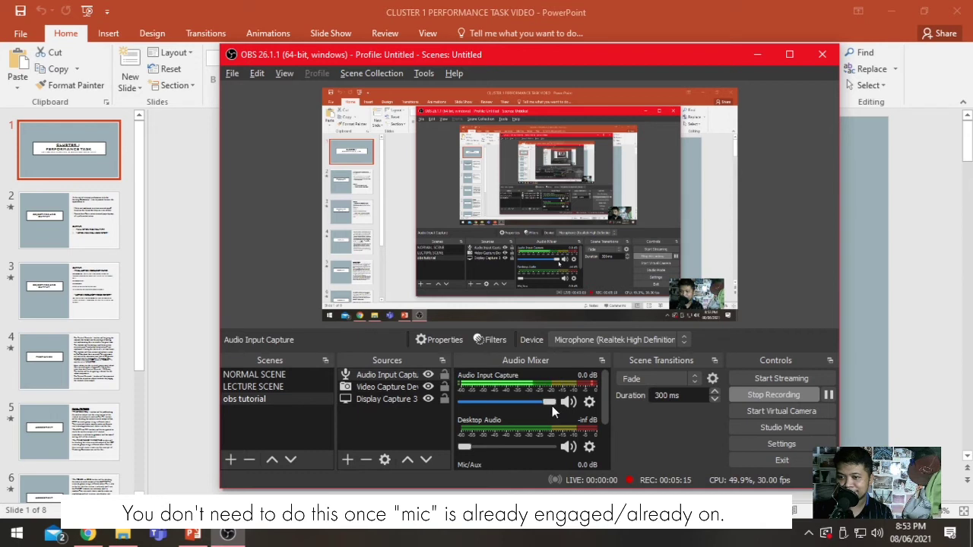
drag(551, 404, 548, 402)
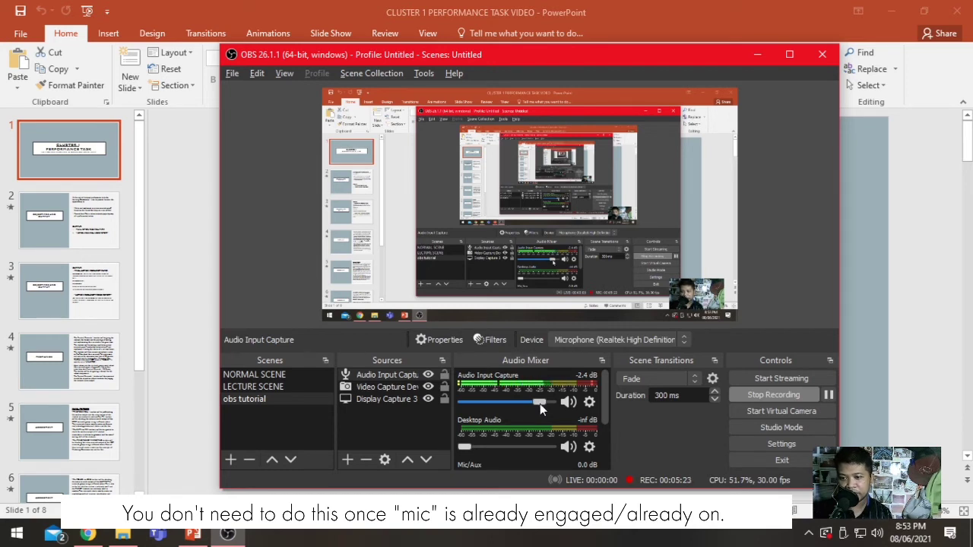
drag(539, 403, 533, 404)
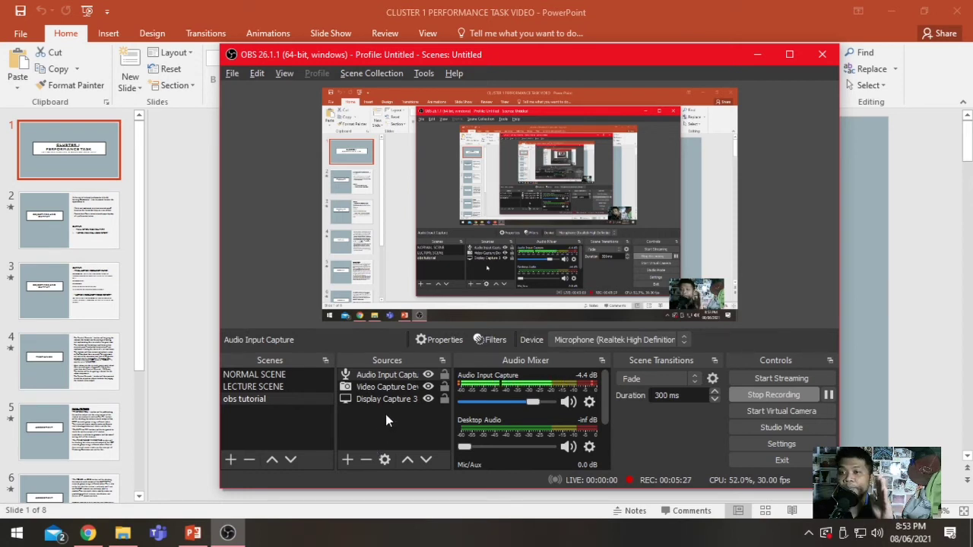
- Open the filters of the Audio Input Capture source and examine the Noise Suppression and Noise Gate settings
right_click(381, 376)
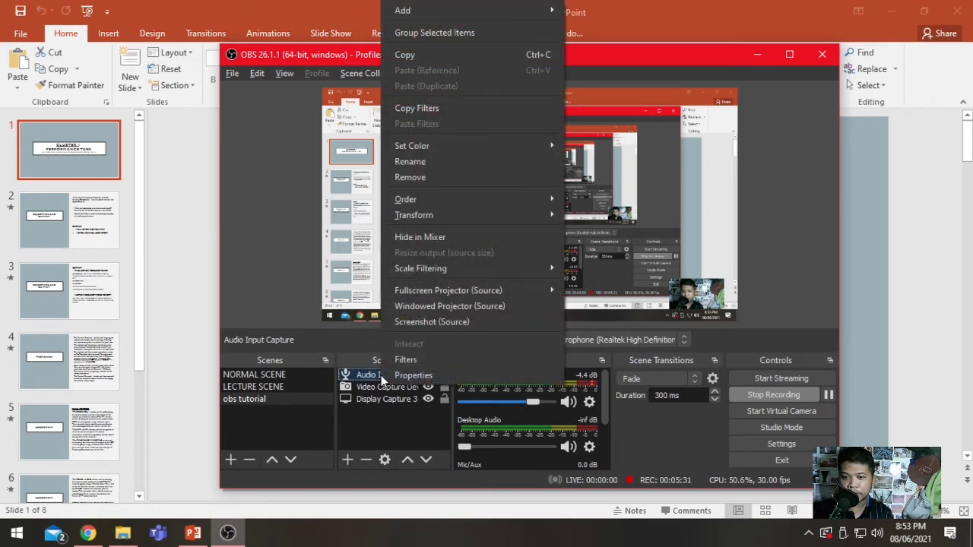
click(395, 361)
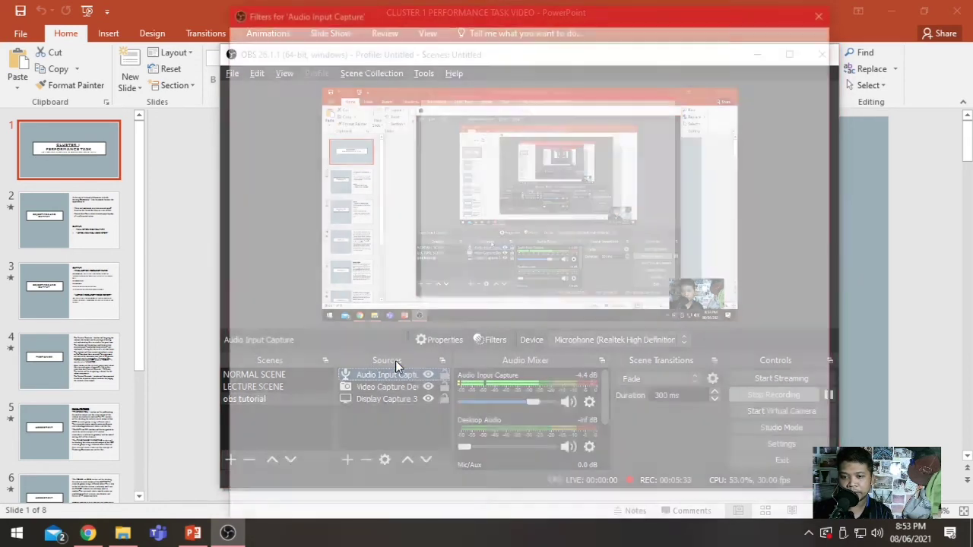
drag(234, 12, 322, 91)
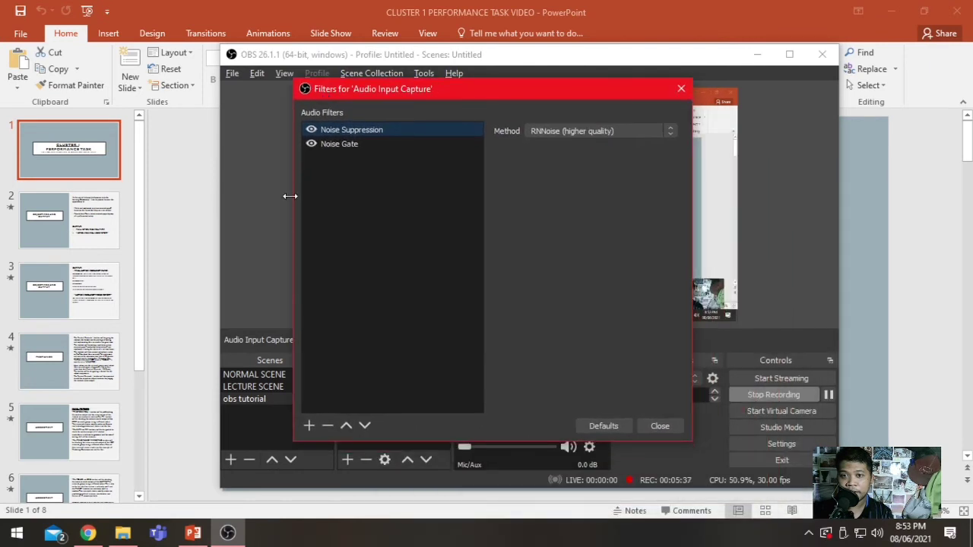
click(352, 144)
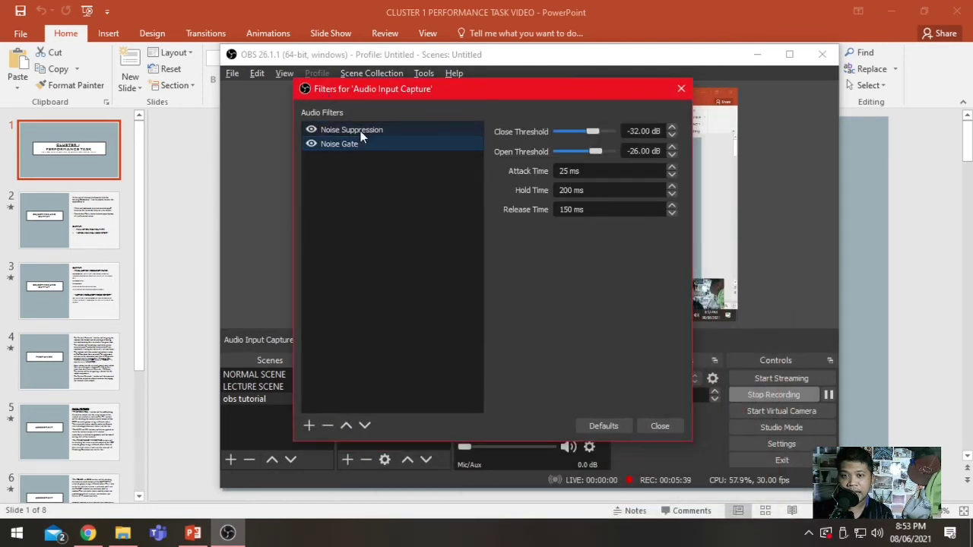
click(359, 131)
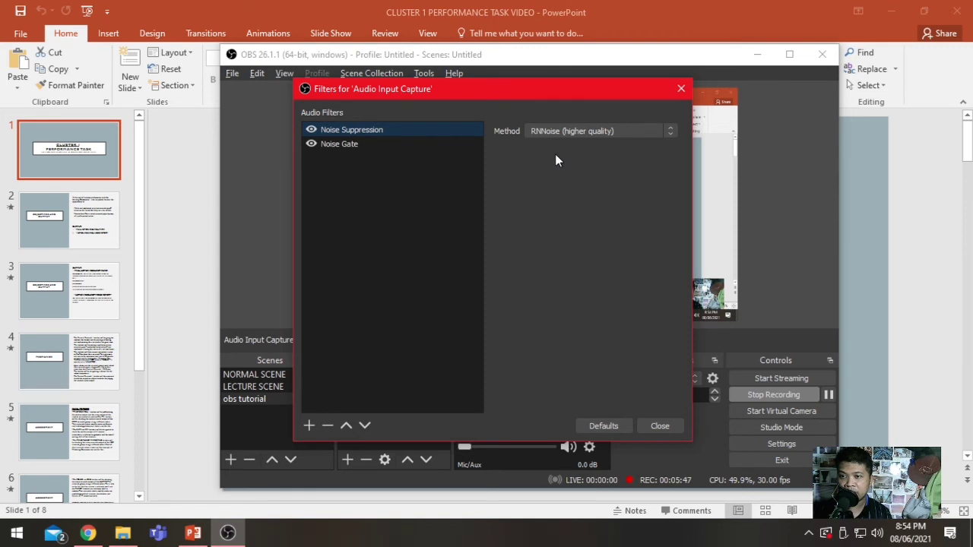
click(358, 146)
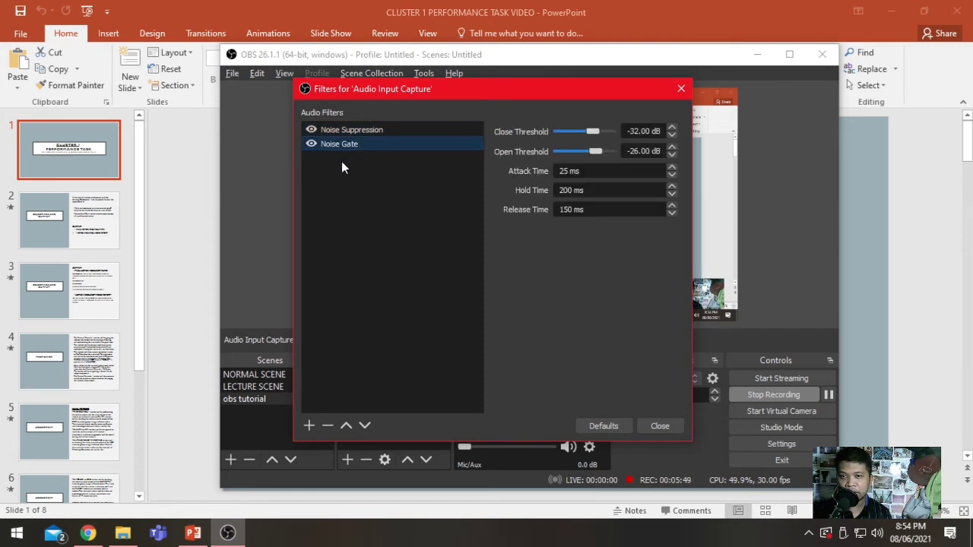
click(408, 131)
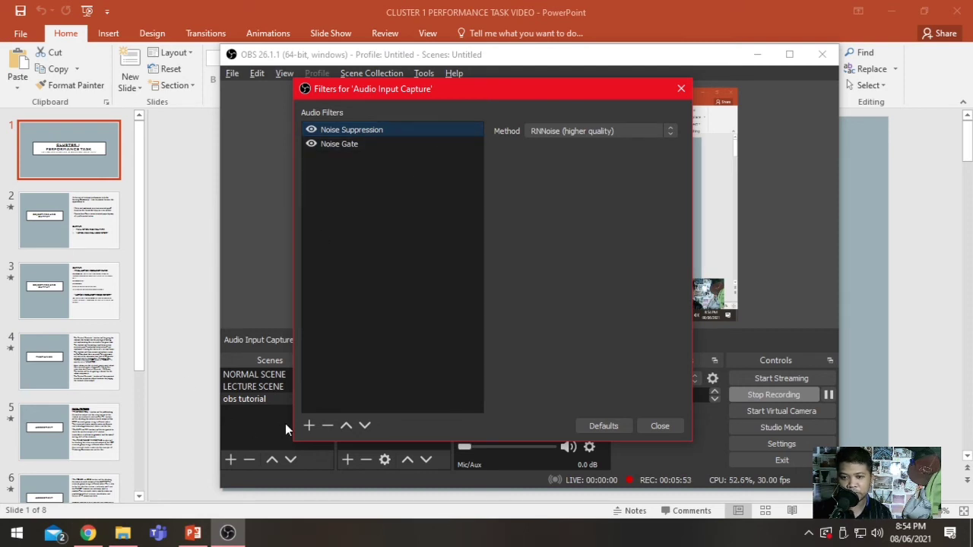
- Review the audio filter types that can be added and the Noise Suppression method options, and close the filters window
click(310, 427)
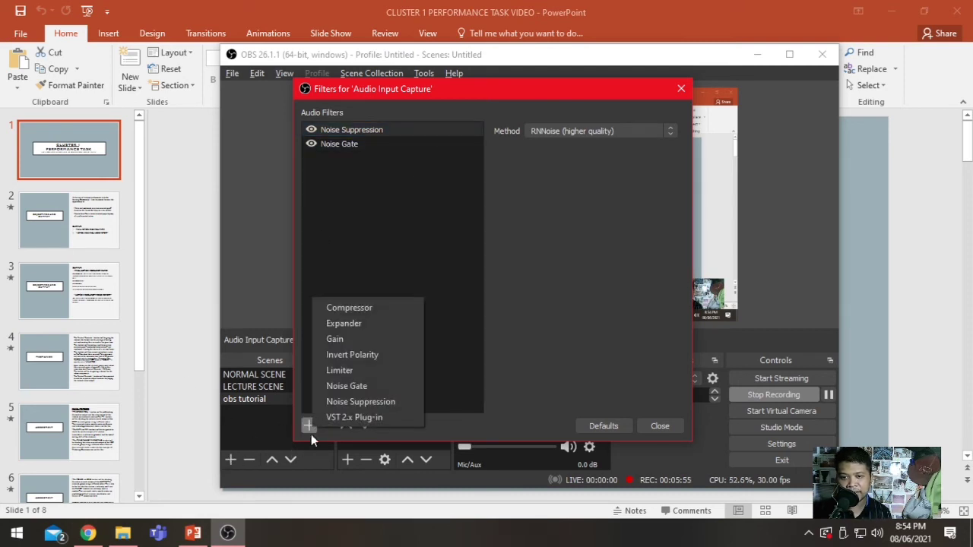
click(425, 237)
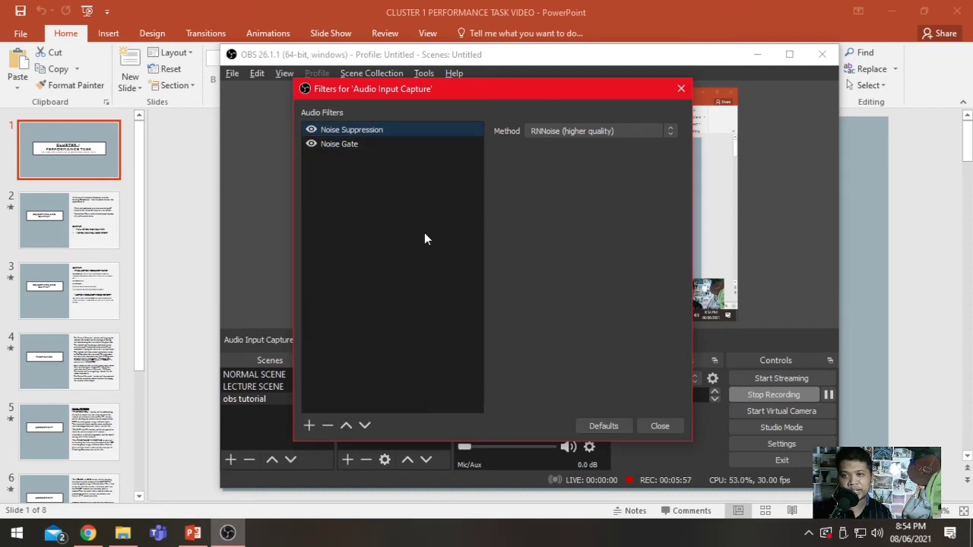
click(579, 134)
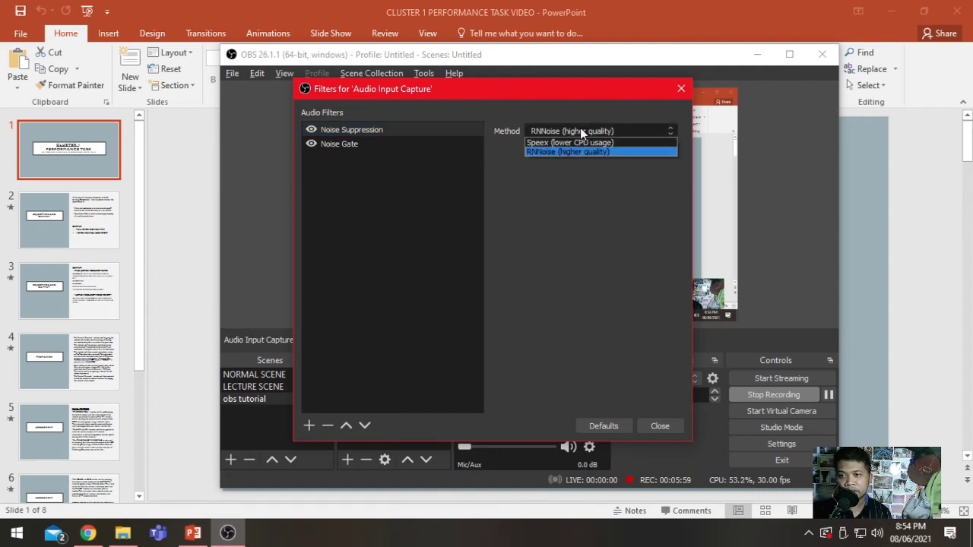
click(580, 129)
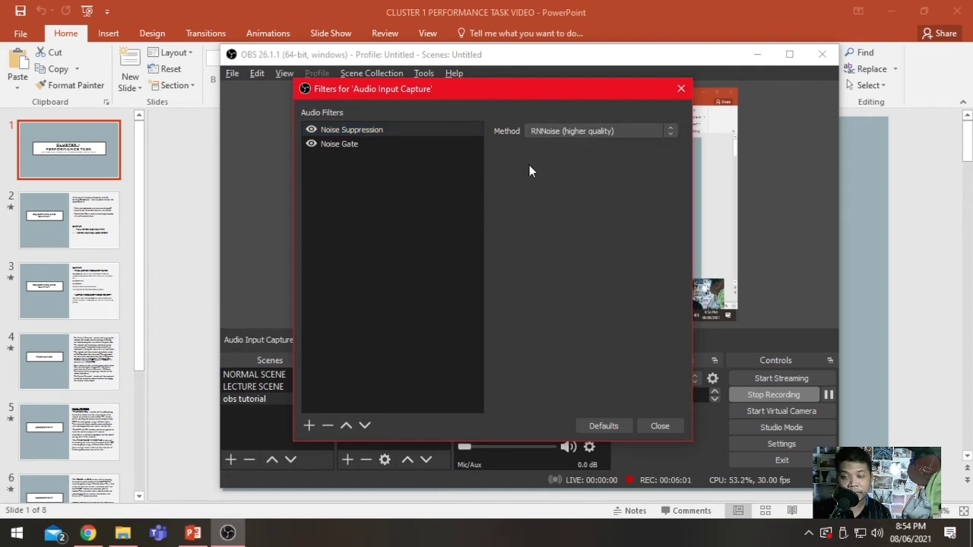
click(659, 426)
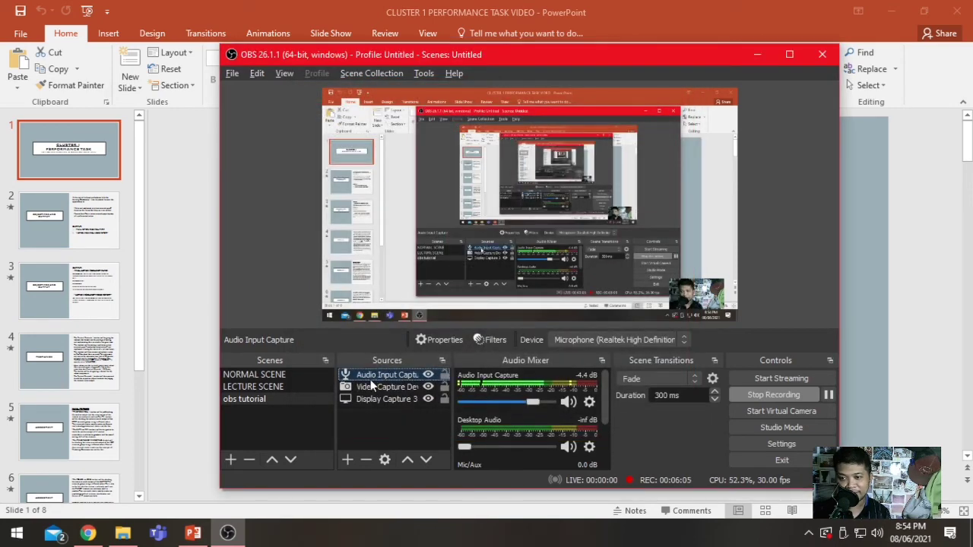